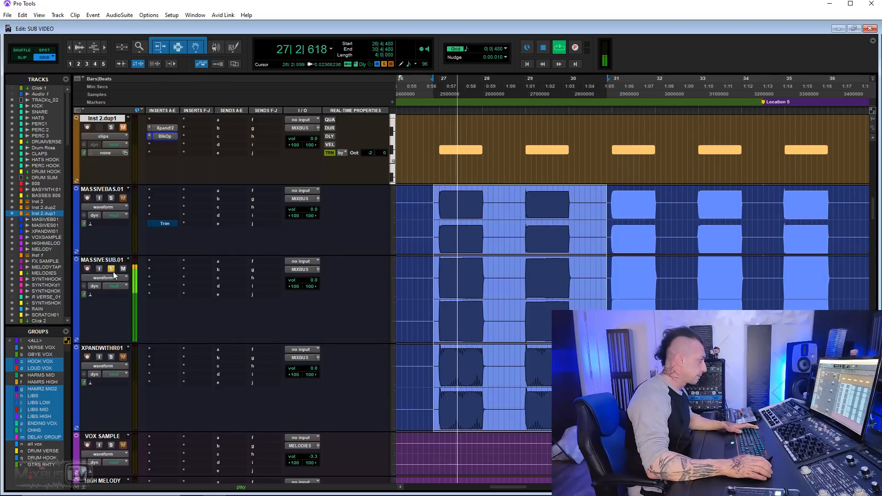
# - Audition the MASSIVESUB.01 and XPANDWITHR01 tracks one after the other, each soloed
pyautogui.press('space')
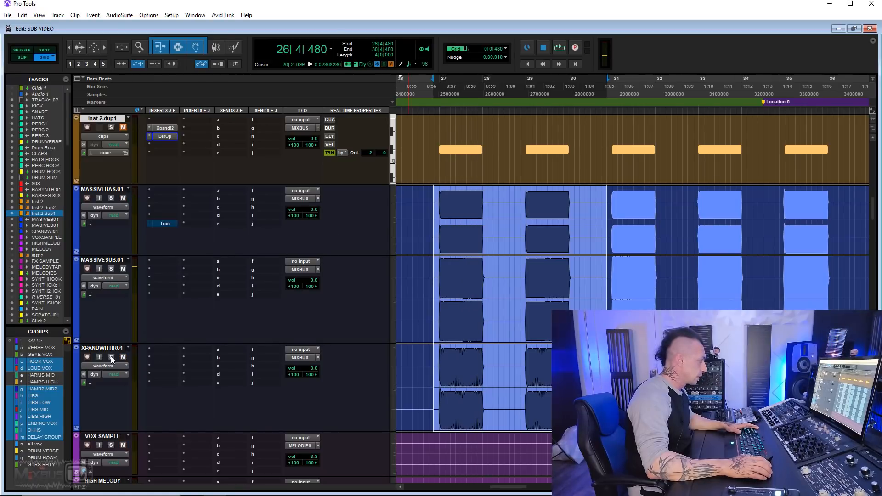
pyautogui.press('space')
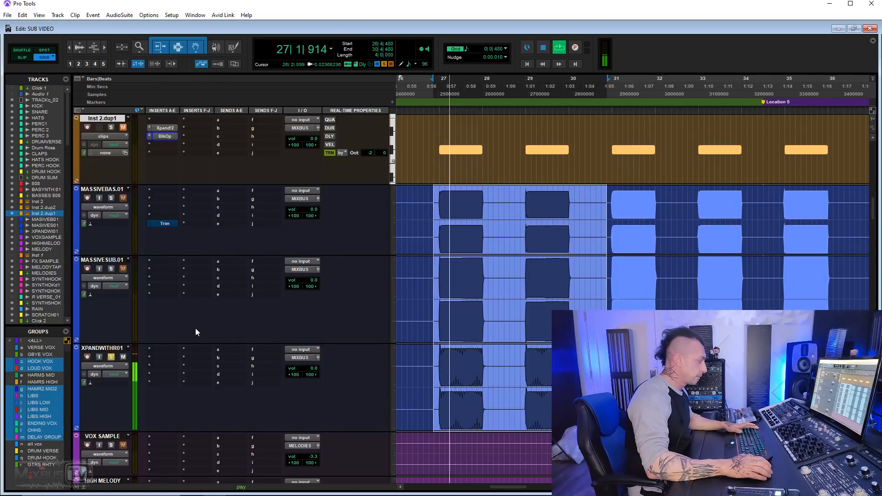
pyautogui.press('space')
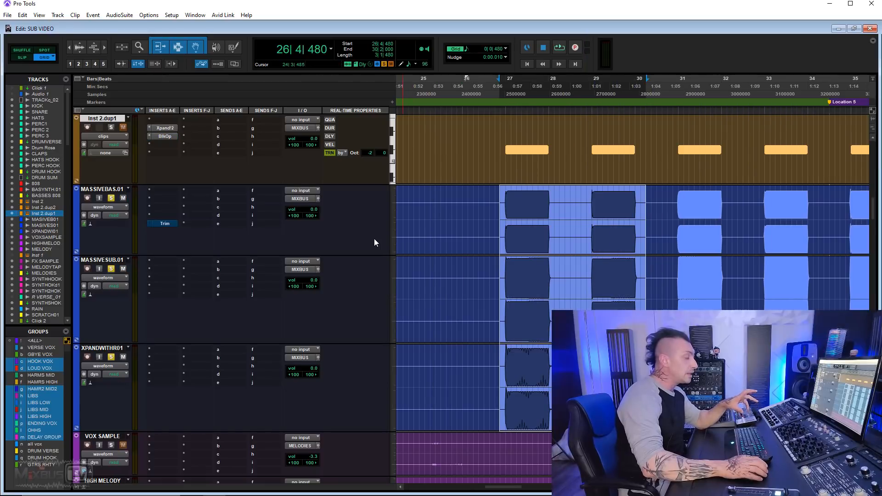
# - Review the Massive plug-in on Inst 2 and the Xpand!2 and Black Op Distortion plug-ins on Inst 2.dup1
pyautogui.scroll(3, 373, 241)
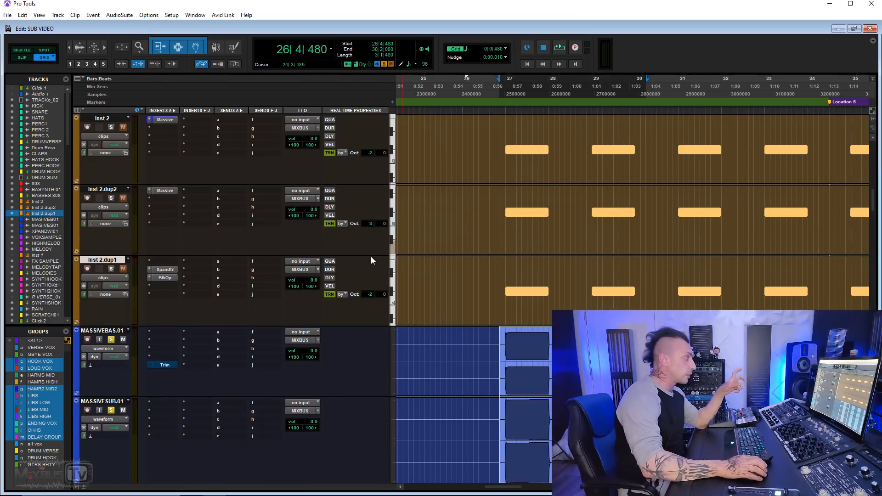
pyautogui.click(164, 120)
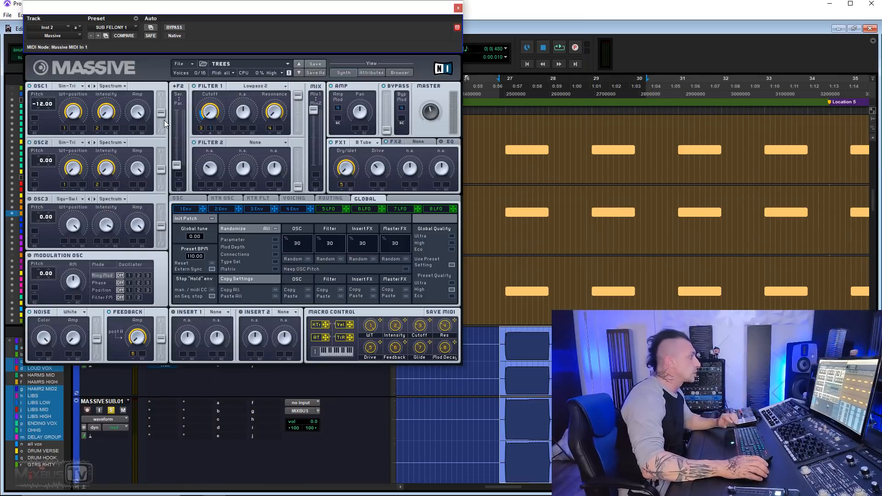
pyautogui.click(457, 9)
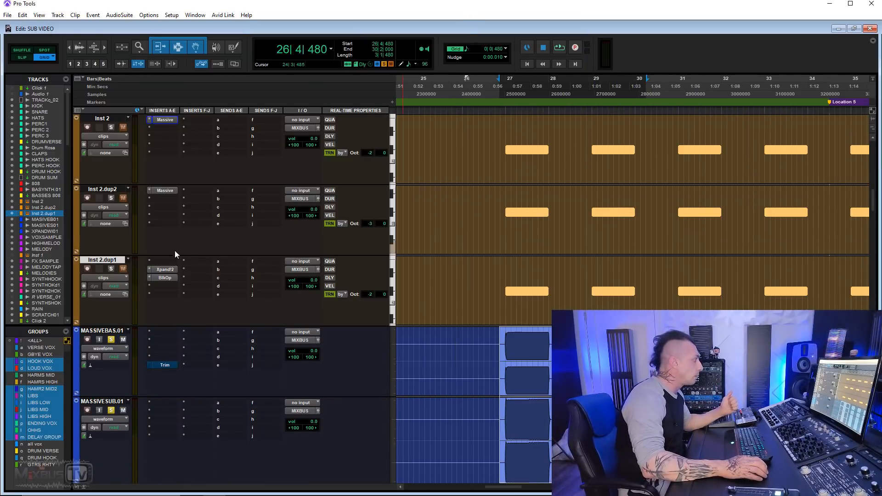
pyautogui.click(164, 270)
pyautogui.click(413, 8)
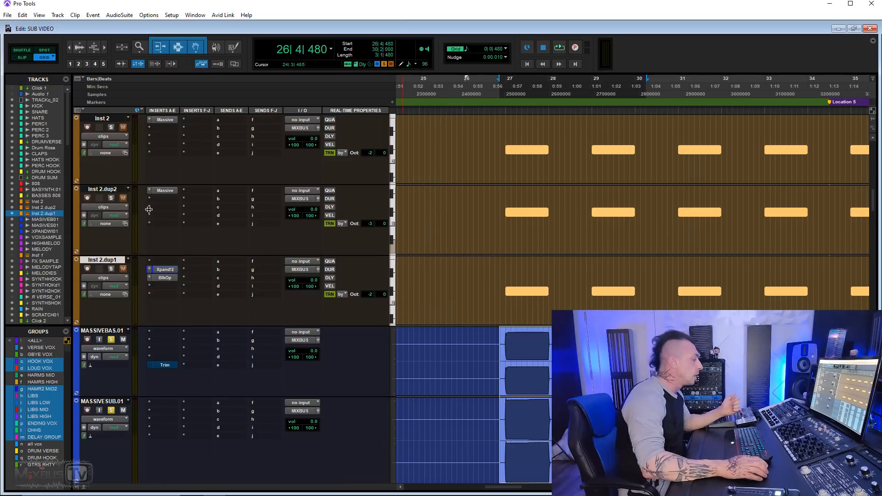
pyautogui.click(166, 278)
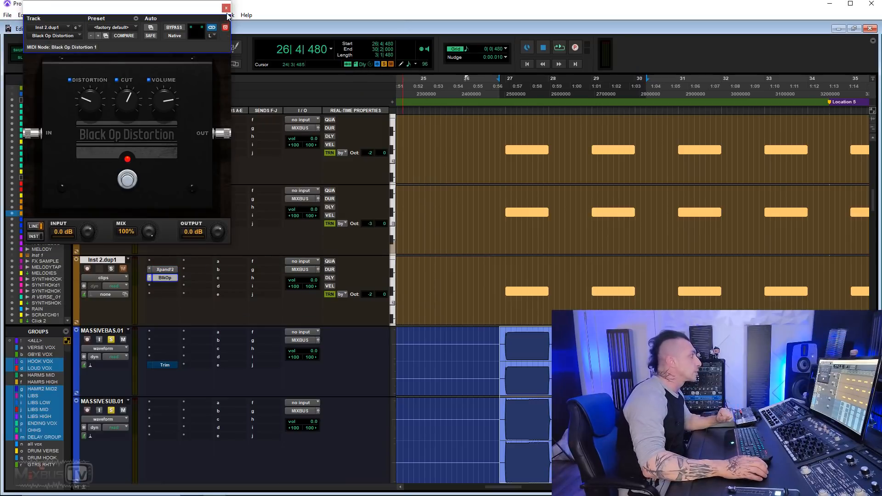
pyautogui.click(226, 9)
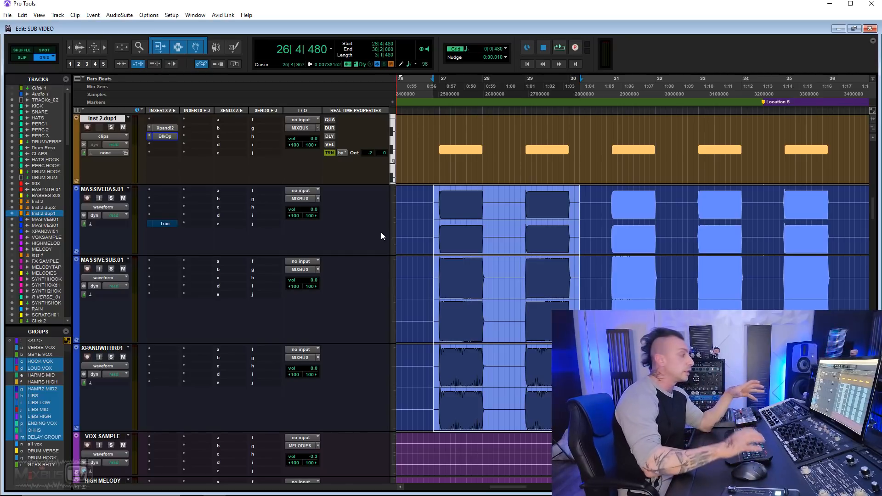
# - Play the selected passage with all three bass audio tracks sounding together
pyautogui.press('space')
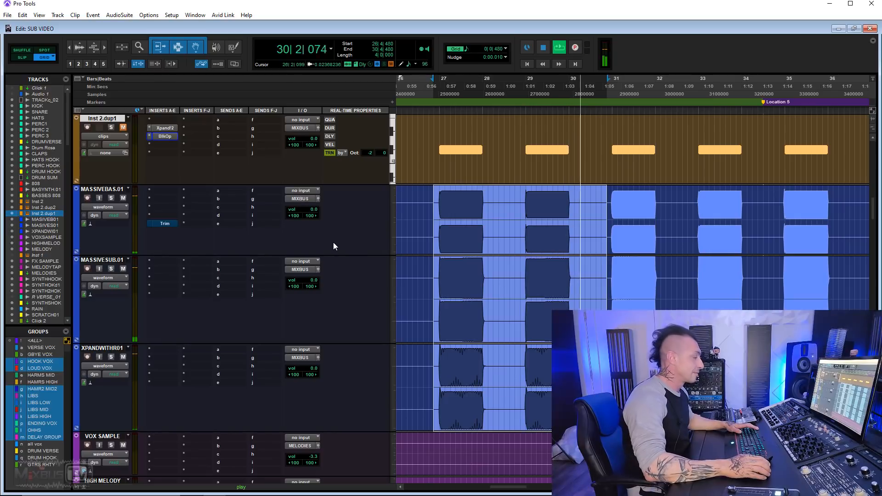
pyautogui.press('space')
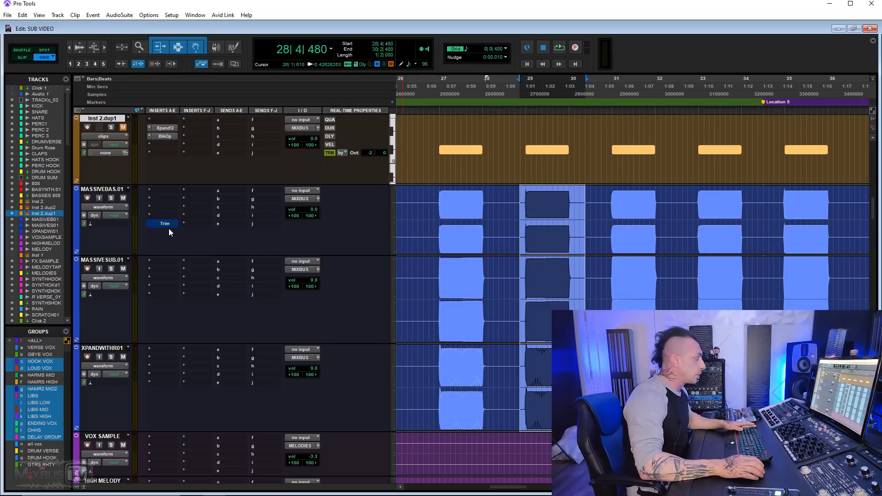
# - Open the Trim plug-in on MASSIVEBAS.01 and compare the three basses with it active and bypassed during playback
pyautogui.click(166, 225)
pyautogui.click(168, 32)
pyautogui.press('space')
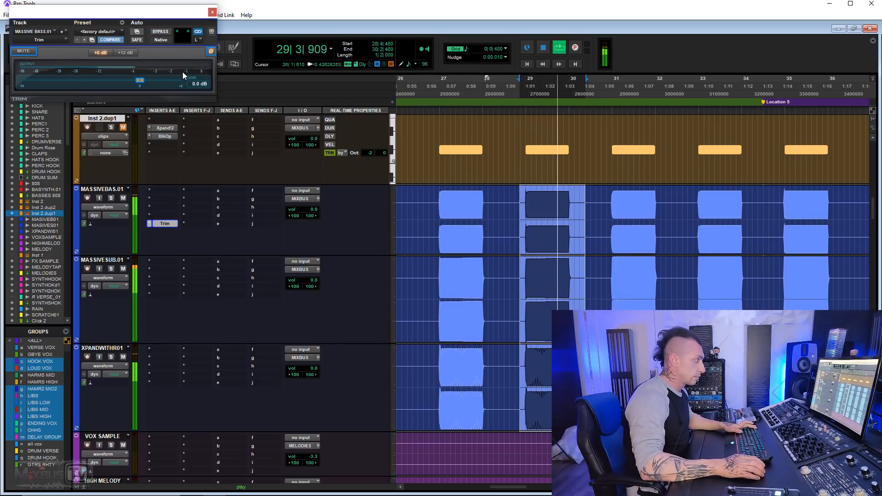
pyautogui.click(169, 32)
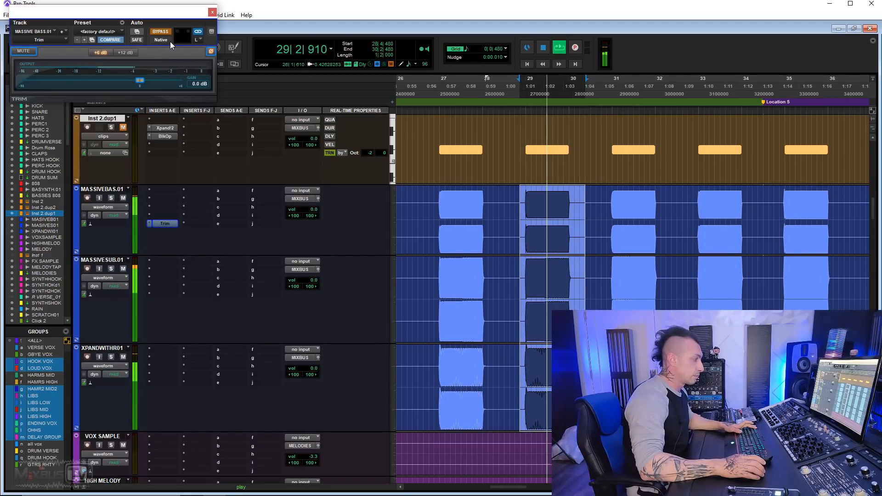
pyautogui.press('space')
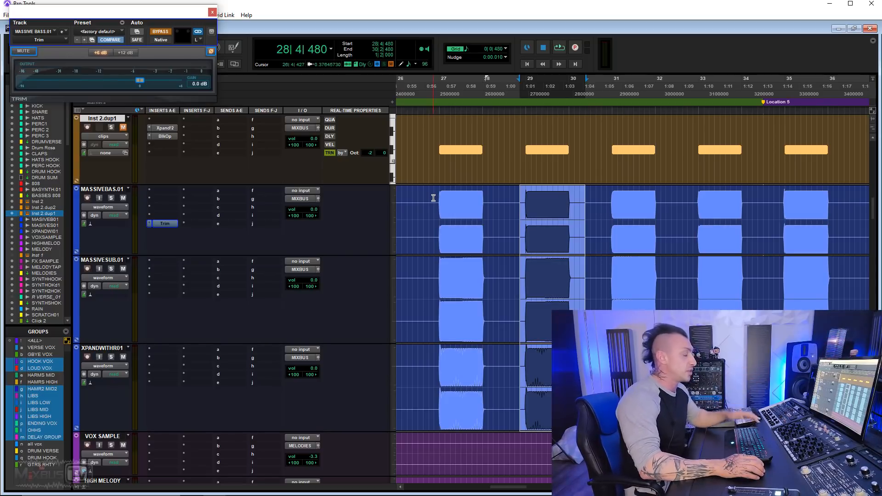
# - Extend the selection's start back to 26|4|480, take Trim on MASSIVEBAS.01 out of bypass and play the three basses
pyautogui.keyDown('shift'); pyautogui.click(433, 198); pyautogui.keyUp('shift')
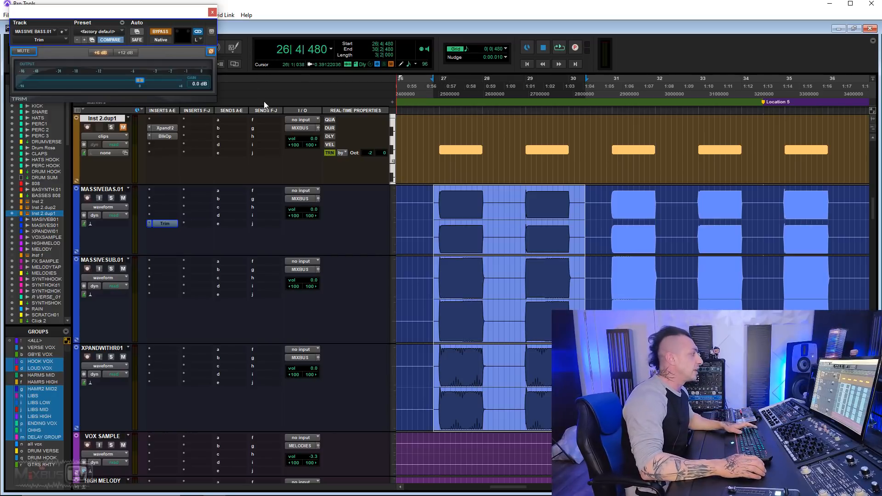
pyautogui.click(169, 33)
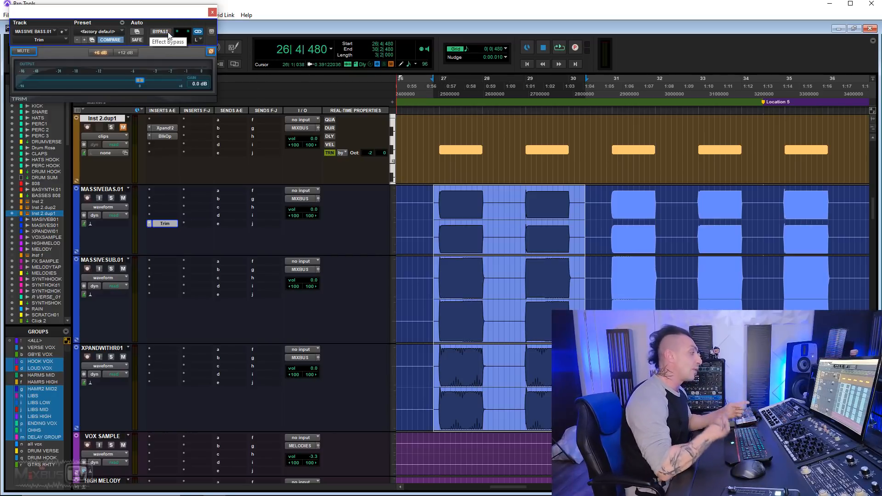
pyautogui.press('space')
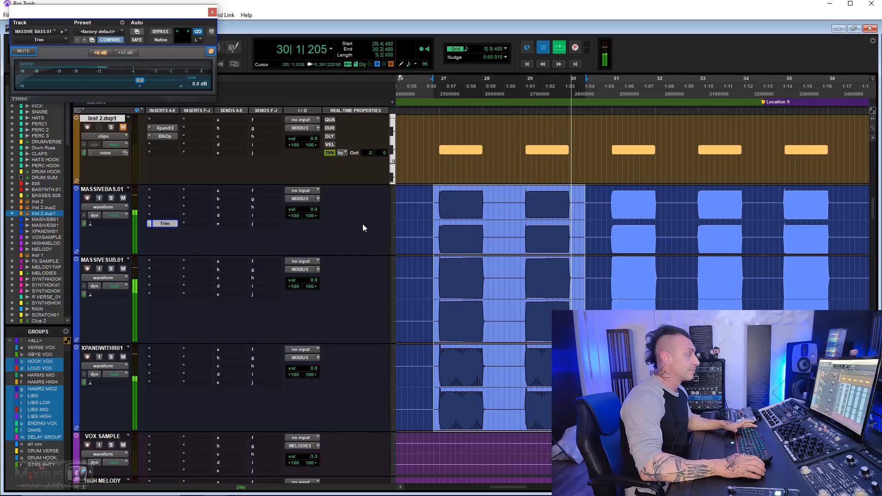
pyautogui.press('space')
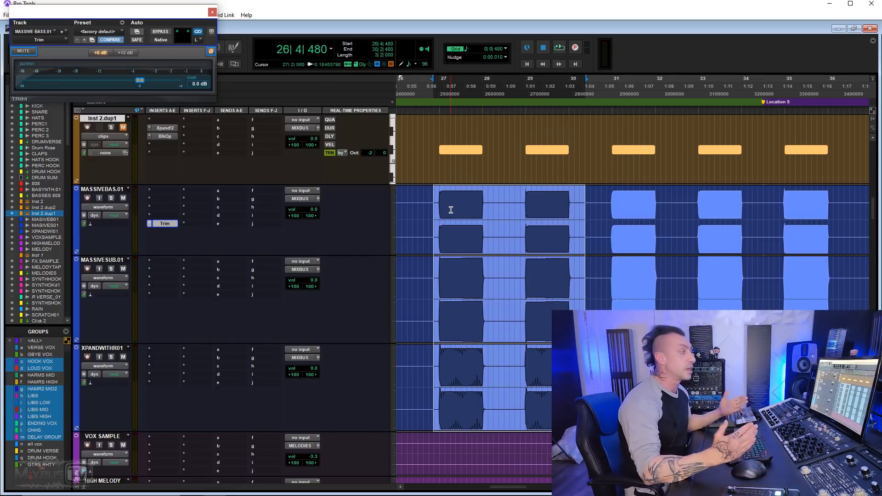
# - Select the first two notes on MASSIVEBAS.01 from 26|4|480 and play that track soloed
pyautogui.click(454, 199)
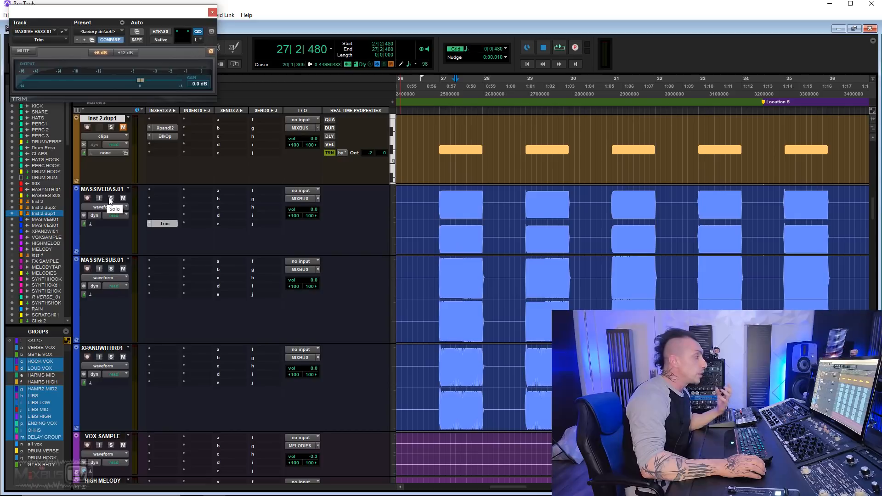
pyautogui.moveTo(429, 204); pyautogui.dragTo(578, 214)
pyautogui.press('space')
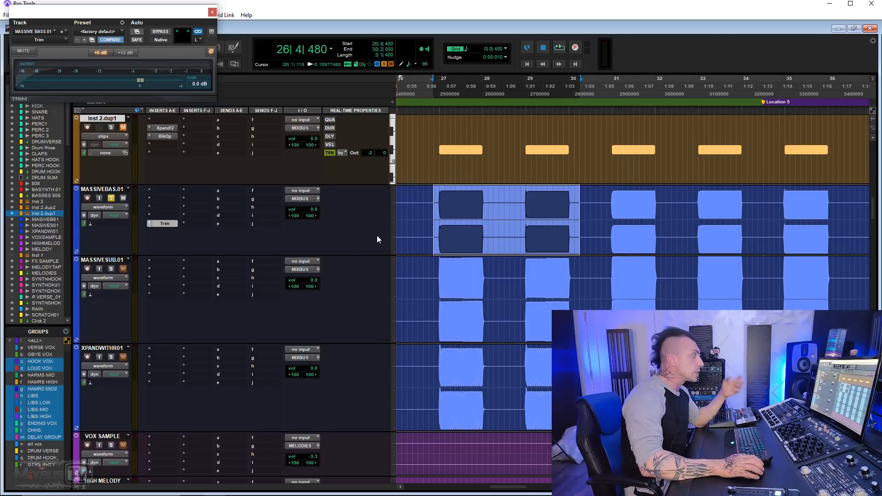
# - Inspect the Massive synth settings on the Inst 2.dup2 track and close the plug-in window
pyautogui.scroll(3, 361, 248)
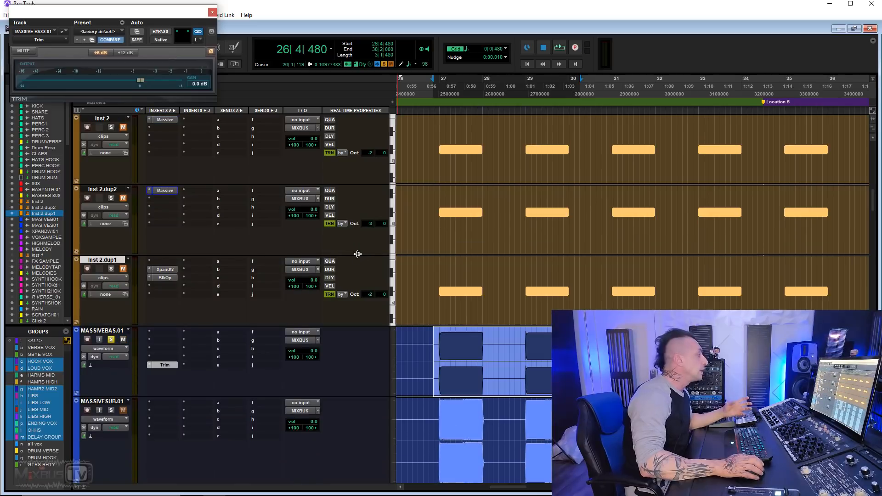
pyautogui.click(166, 192)
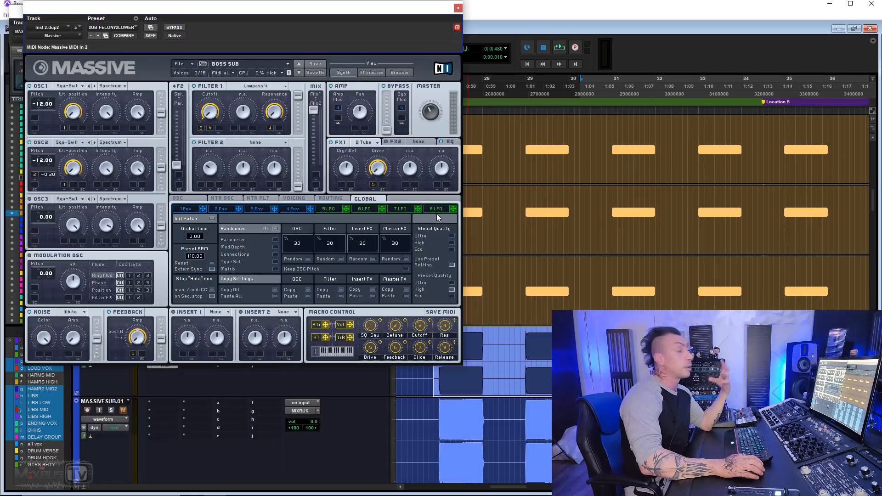
pyautogui.click(458, 9)
# - Examine the waveform onsets of the first note at bar 27 on MASSIVEBAS.01 and MASSIVESUB.01 in close-up
pyautogui.scroll(2, 486, 339)
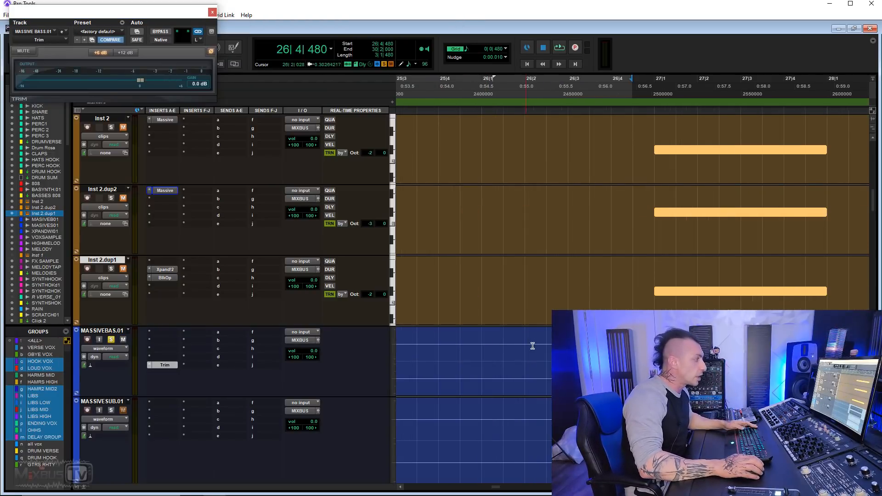
pyautogui.hscroll(1, 545, 351)
pyautogui.scroll(1, 546, 351)
pyautogui.scroll(-2, 533, 288)
pyautogui.hscroll(2, 533, 288)
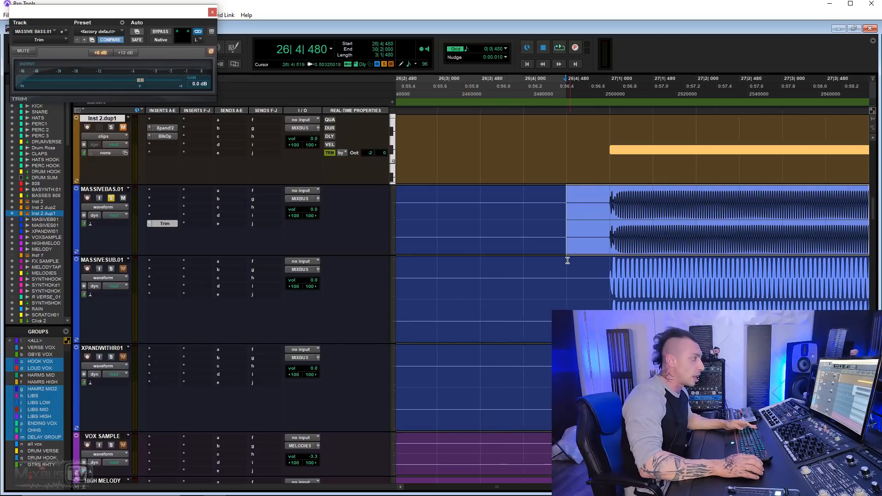
pyautogui.scroll(-1, 569, 253)
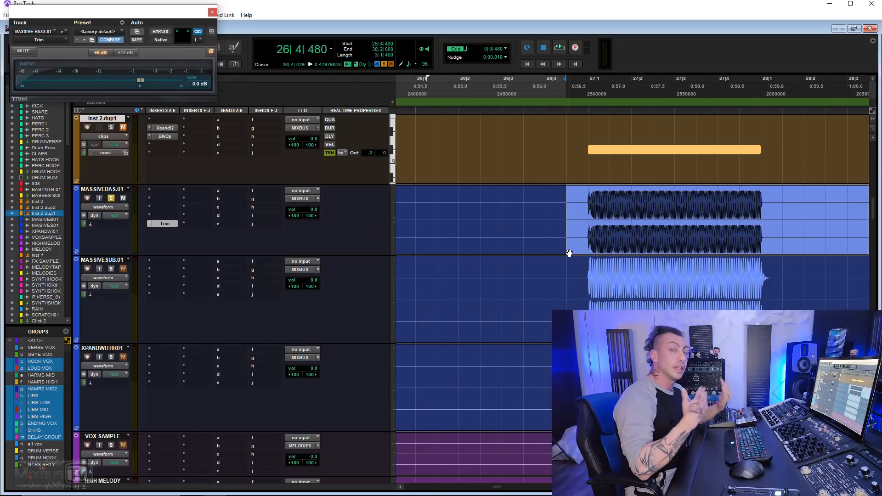
pyautogui.click(569, 253)
pyautogui.scroll(-2, 583, 236)
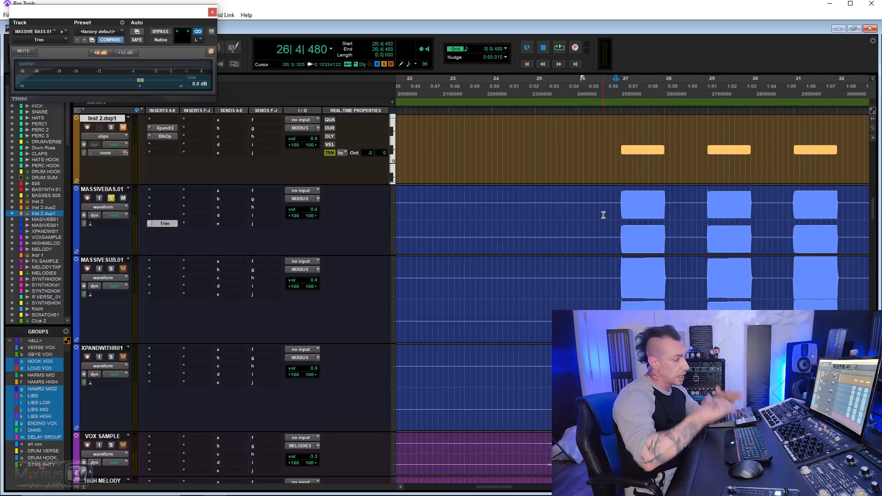
pyautogui.click(620, 206)
pyautogui.scroll(5, 621, 218)
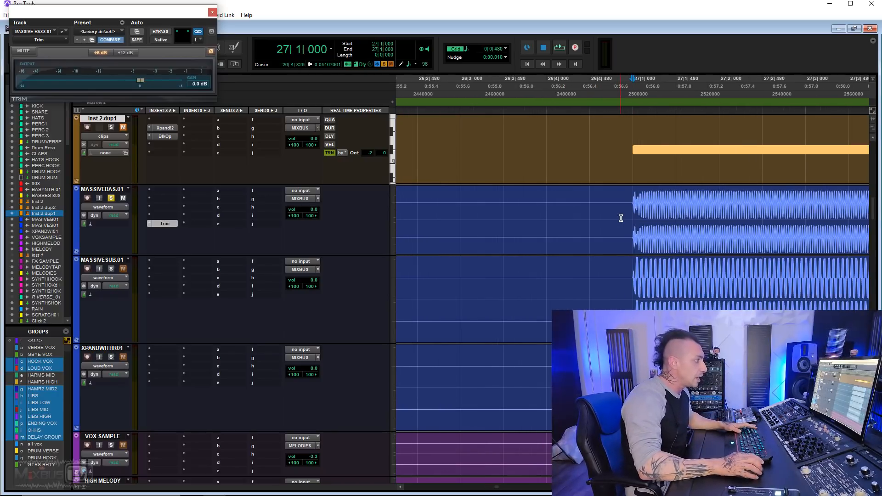
pyautogui.scroll(-4, 621, 224)
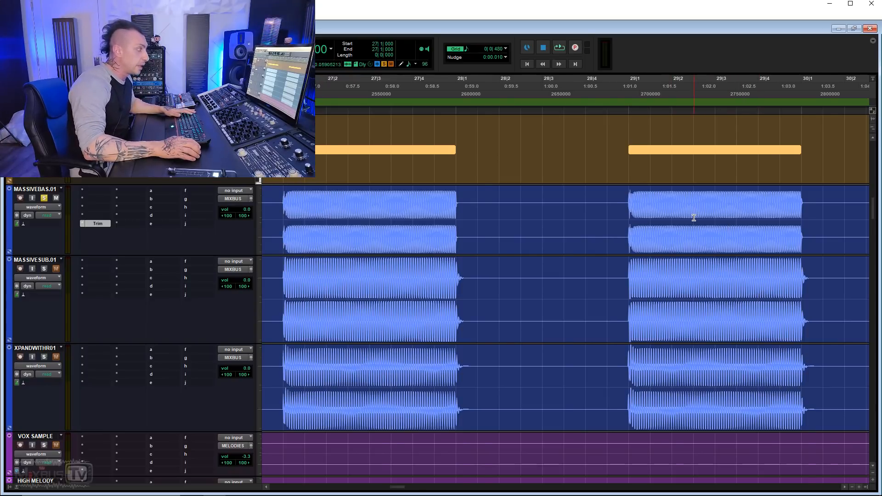
# - Examine the repeated bass notes along the timeline on the three audio tracks and their source MIDI instrument tracks
pyautogui.press('r')
pyautogui.hscroll(8, 460, 216)
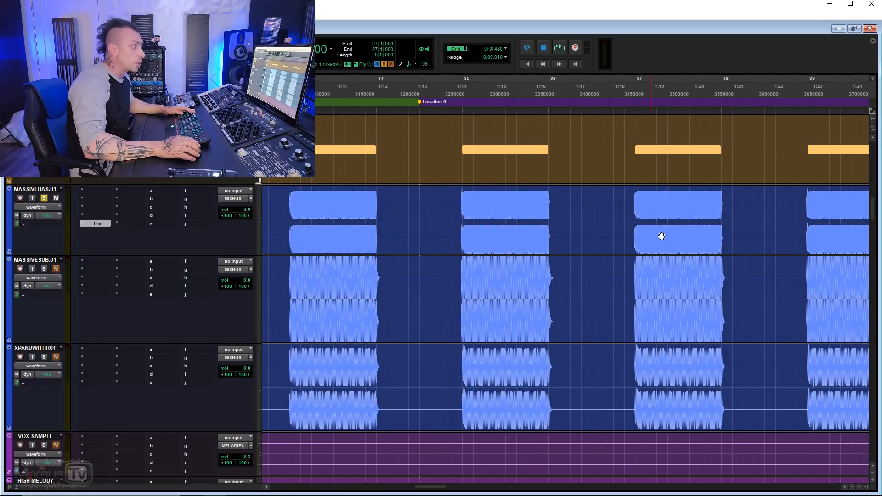
pyautogui.press('r')
pyautogui.press('r')
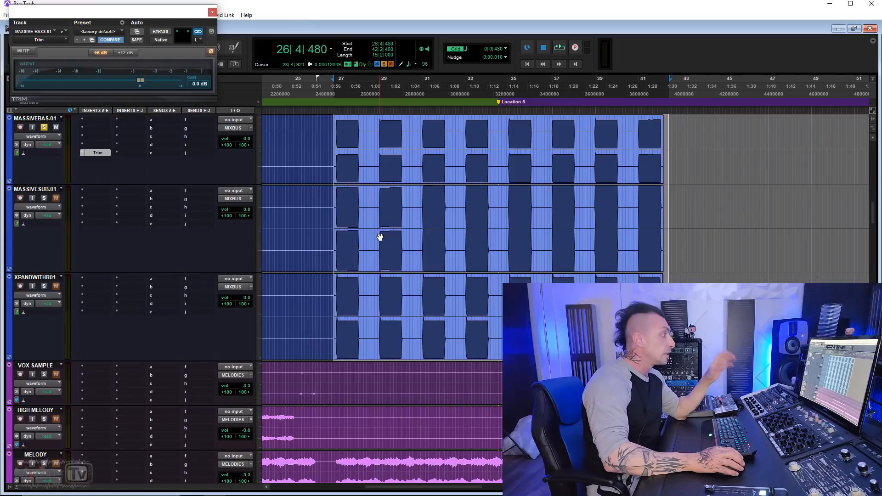
pyautogui.scroll(5, 382, 239)
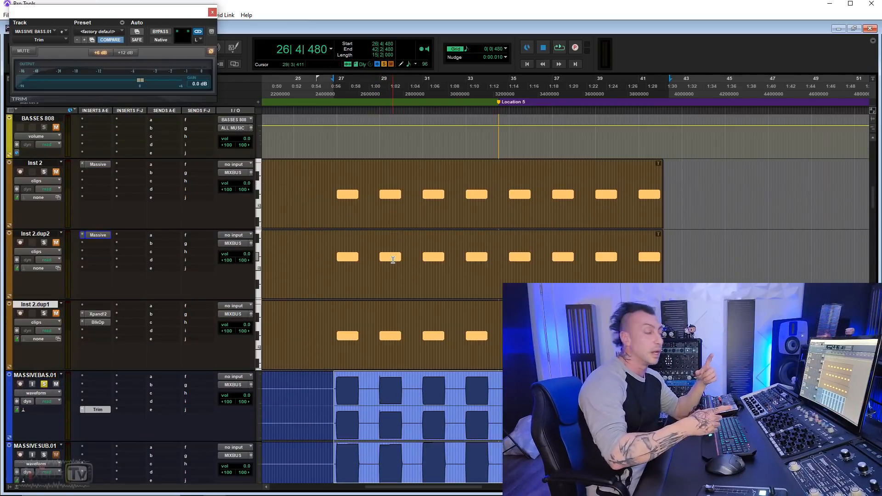
pyautogui.scroll(-4, 368, 230)
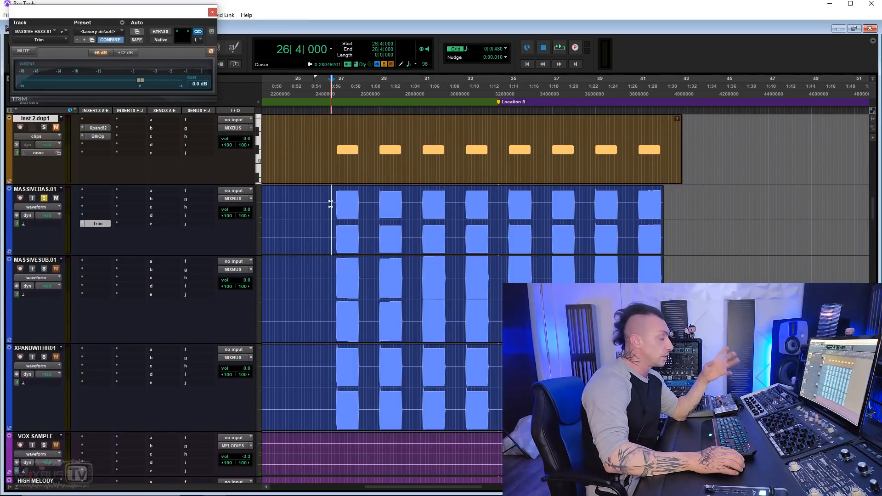
# - Select all notes from 26|4|480 to 42|2|480 across the three bass audio tracks and play them together without solo
pyautogui.click(330, 202)
pyautogui.moveTo(330, 202); pyautogui.dragTo(366, 374)
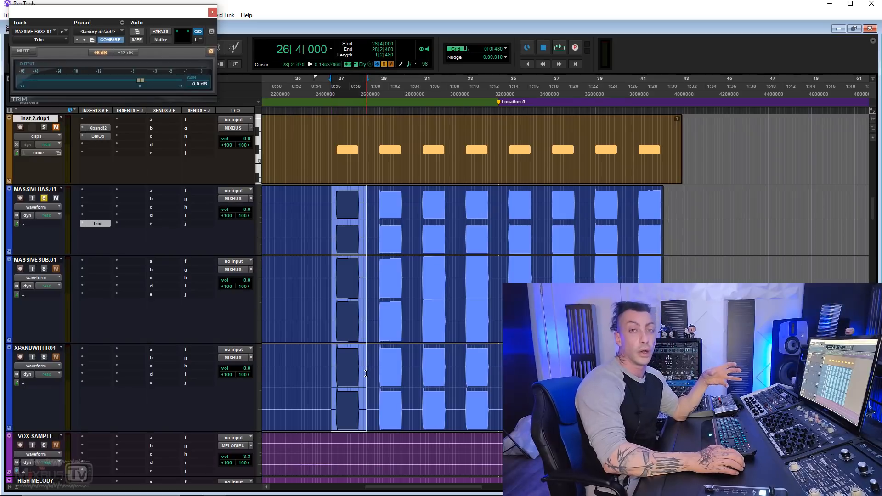
pyautogui.click(348, 205)
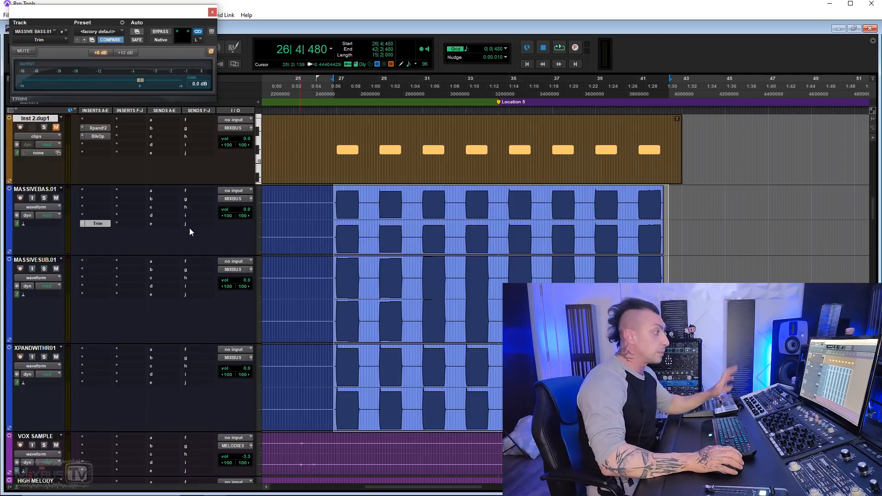
pyautogui.press('space')
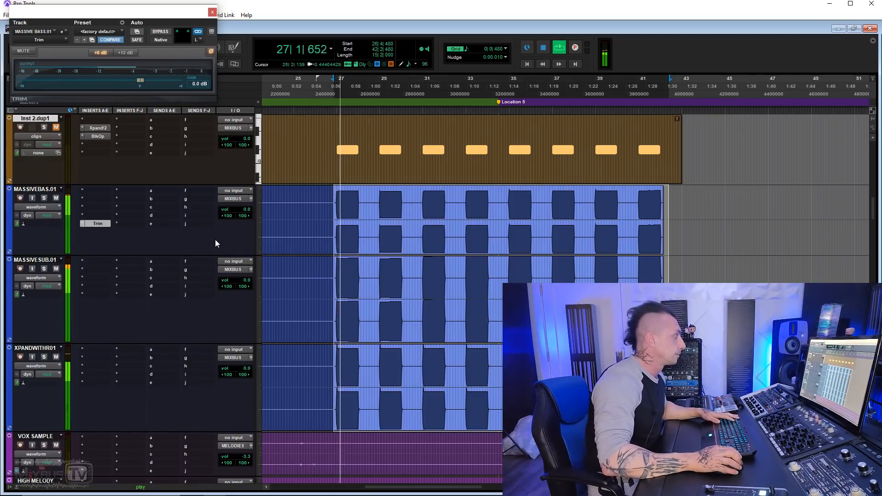
# - Select the three bass audio tracks, stop playback, and narrow the edit selection across them to 32|4|480 through 40|2|480
pyautogui.hotkey('ctrl', '[')
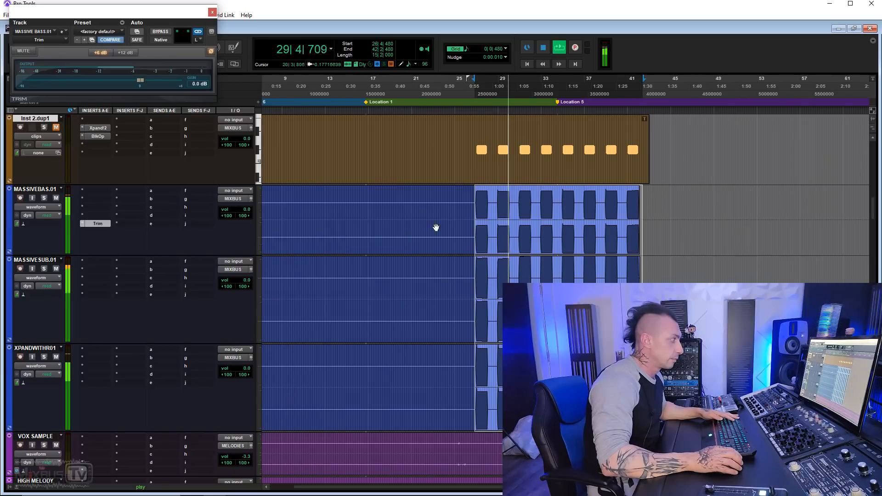
pyautogui.hotkey('ctrl', ']')
pyautogui.click(542, 229)
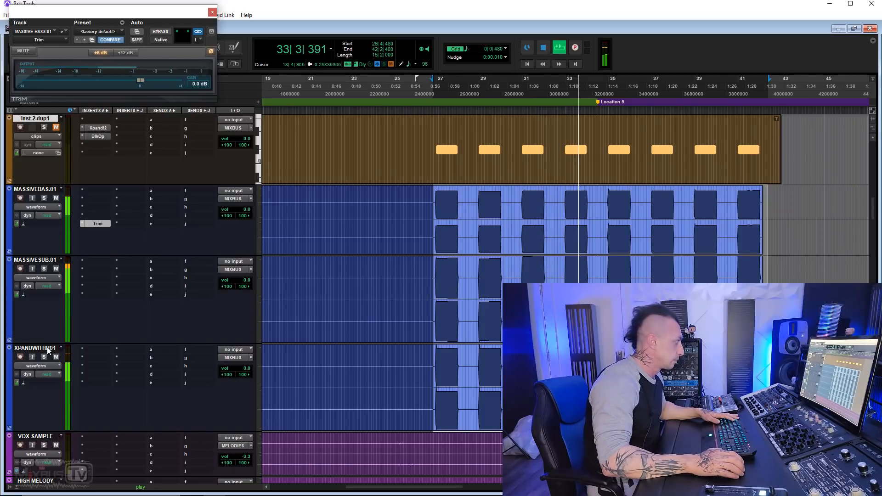
pyautogui.keyDown('shift'); pyautogui.click(49, 190); pyautogui.keyUp('shift')
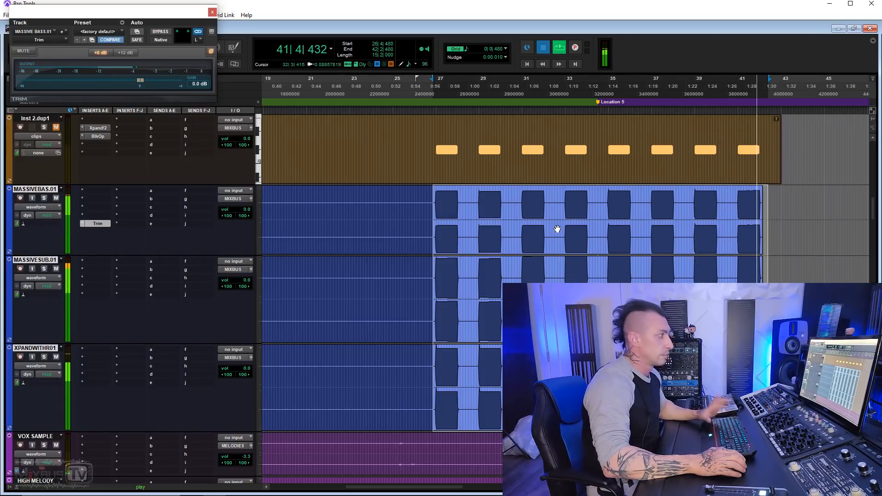
pyautogui.press('space')
pyautogui.moveTo(560, 229); pyautogui.dragTo(722, 394)
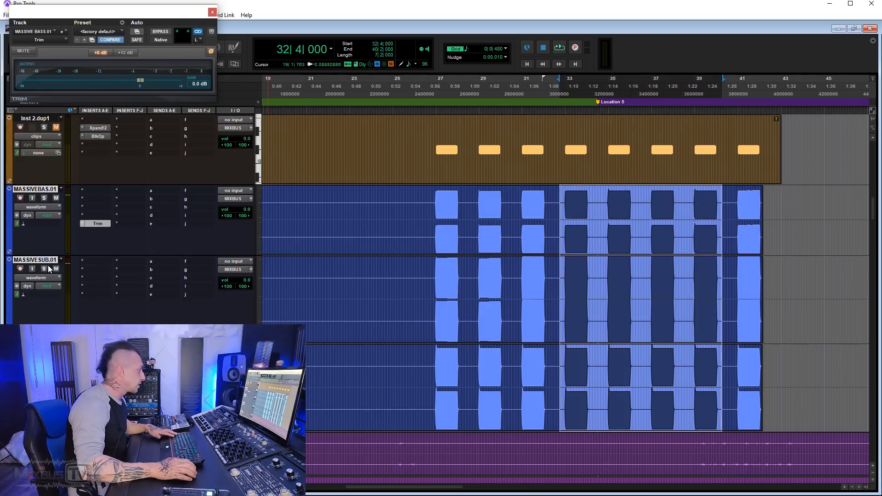
# - Solo the selected bass audio tracks and play the selected range, examining the note waveforms around bar 39 in close-up
pyautogui.hotkey('shift', 's')
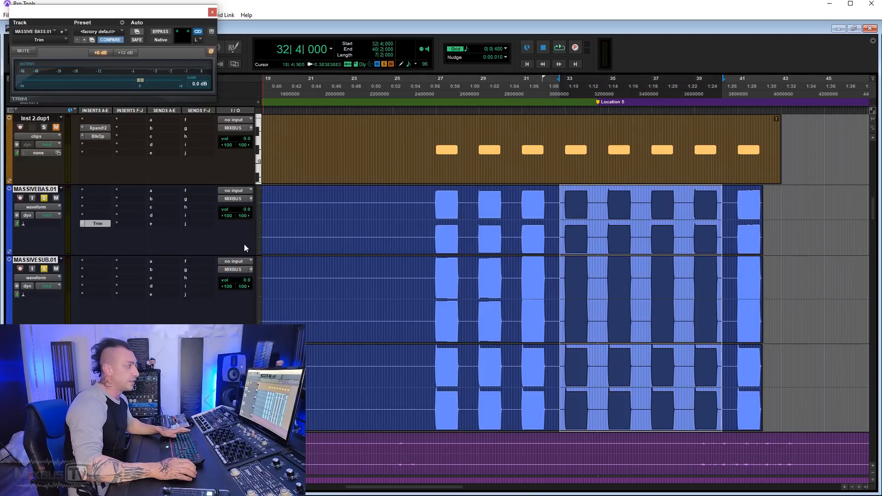
pyautogui.press('space')
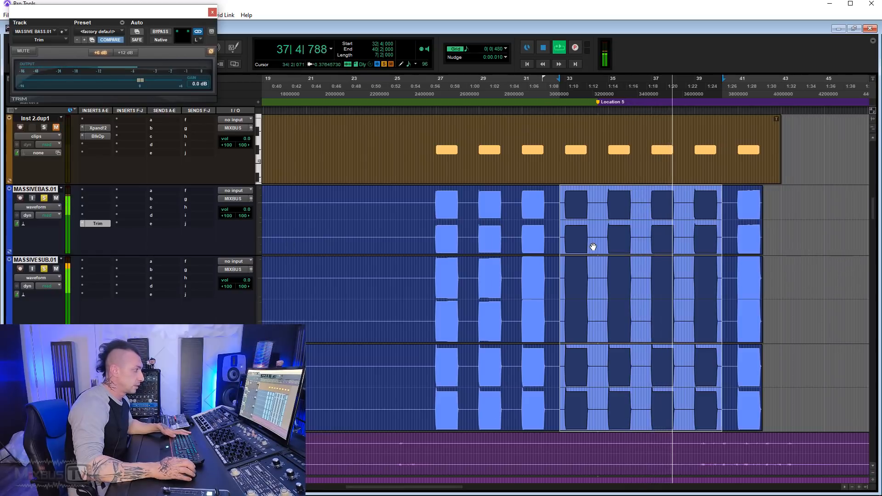
pyautogui.scroll(3, 596, 250)
pyautogui.scroll(-1, 596, 251)
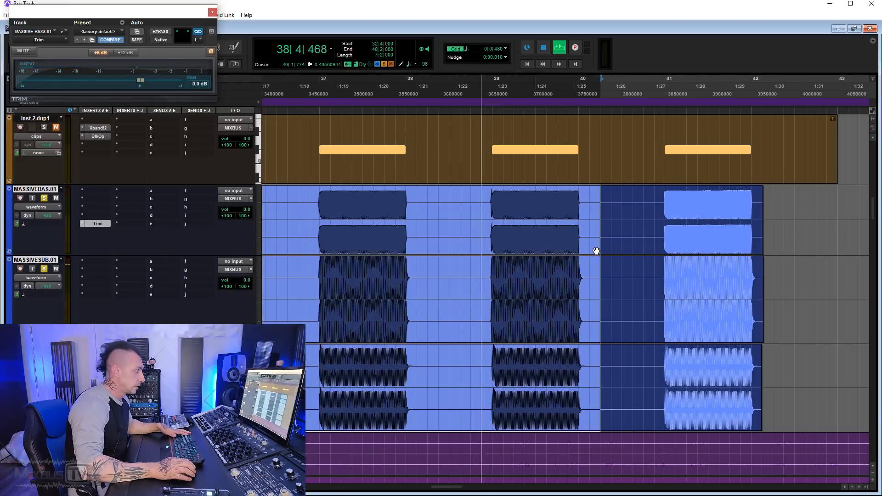